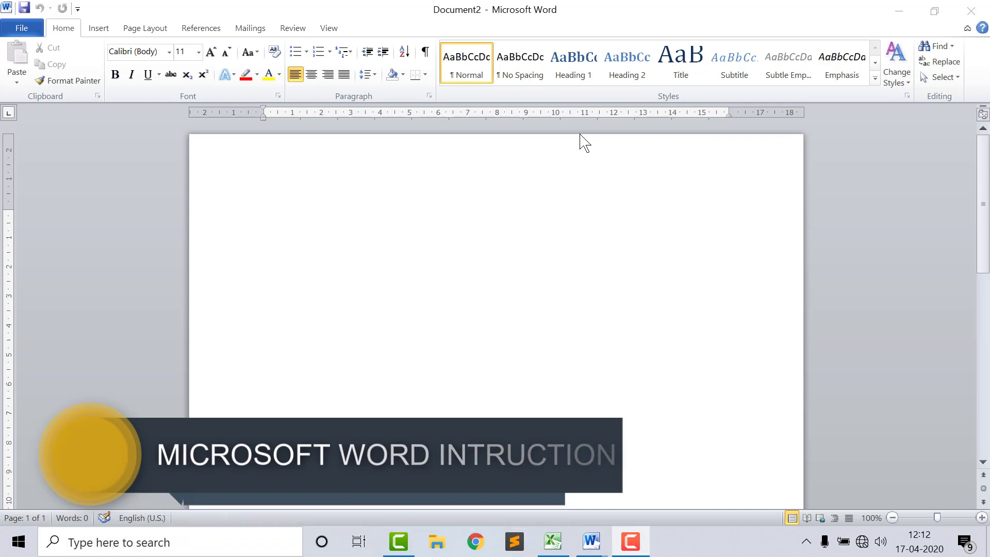
Step: Activate the blank Document2 window so the page is ready for typing
click(541, 165)
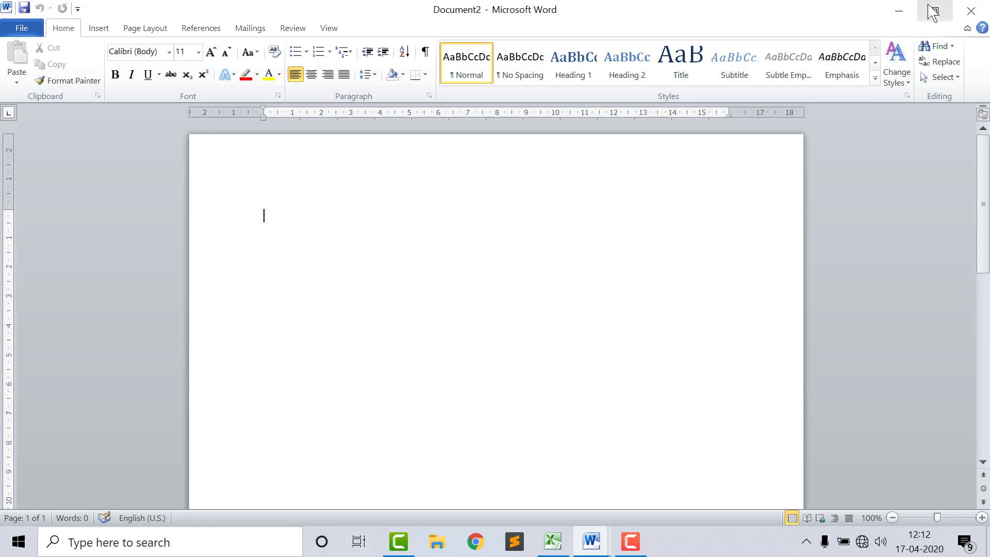
click(934, 11)
click(817, 147)
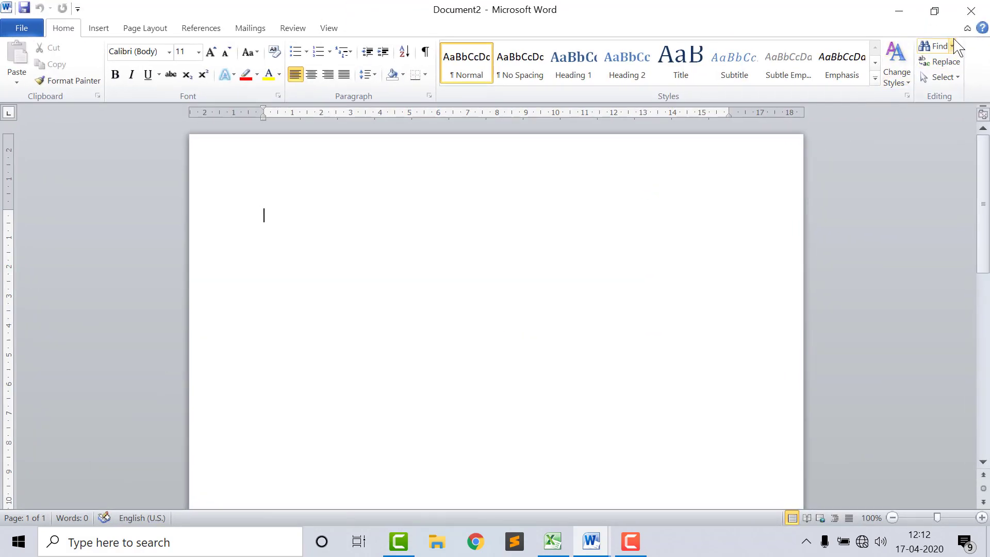
click(98, 29)
click(149, 28)
click(206, 28)
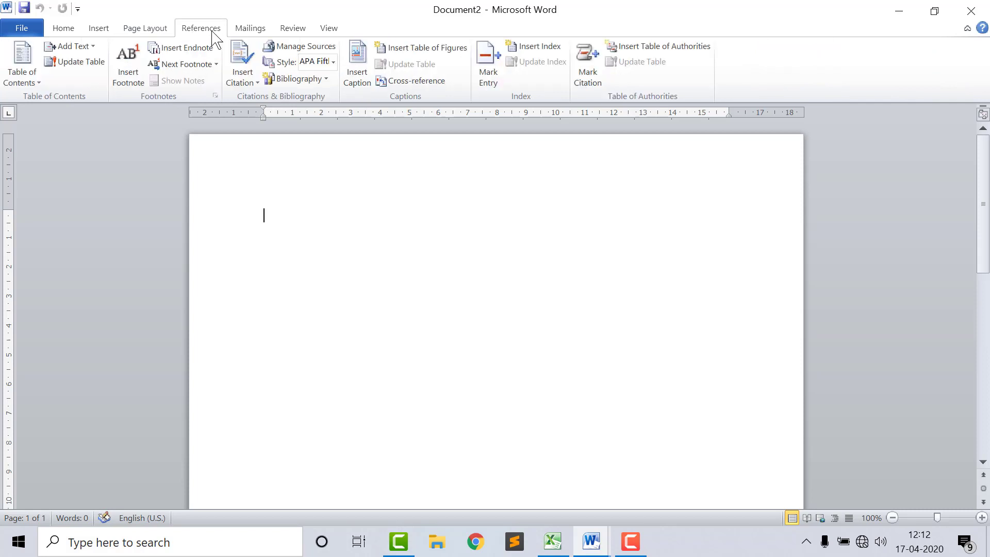
click(257, 30)
click(289, 30)
click(327, 28)
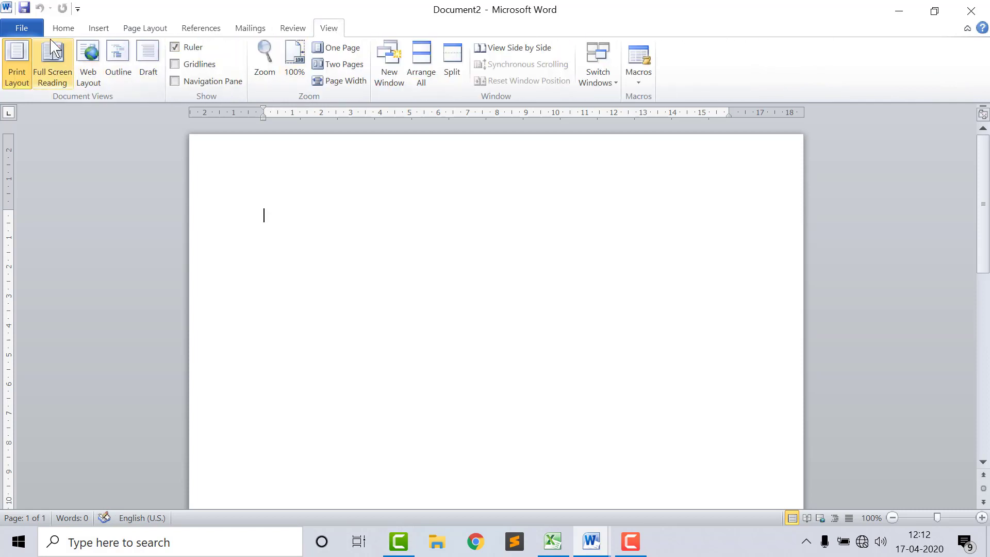
click(63, 27)
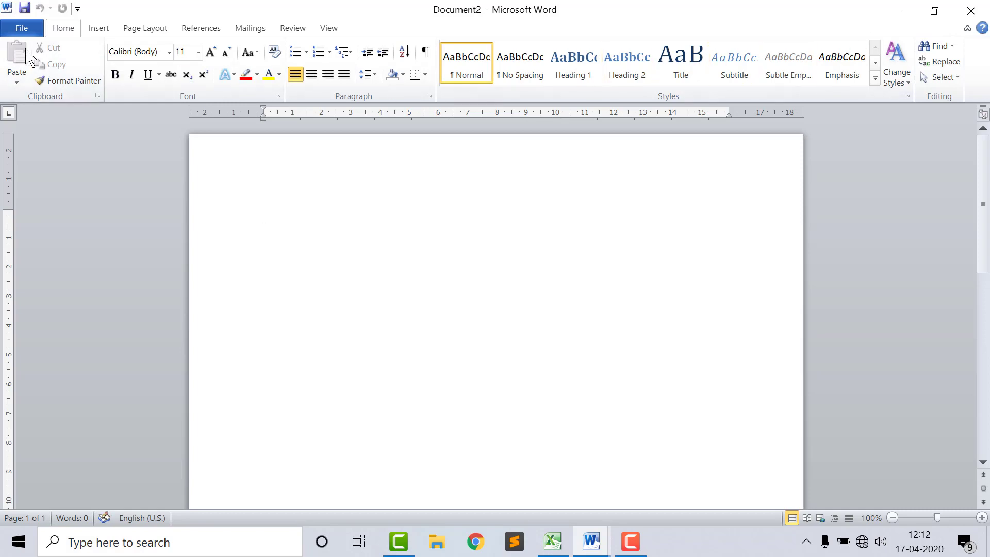
click(89, 30)
click(142, 29)
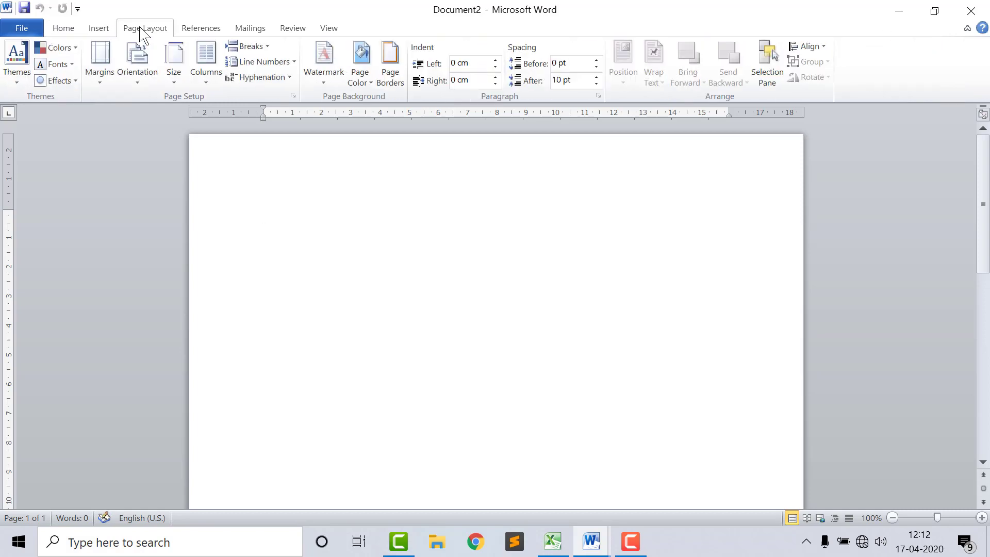
click(190, 31)
click(249, 29)
click(291, 29)
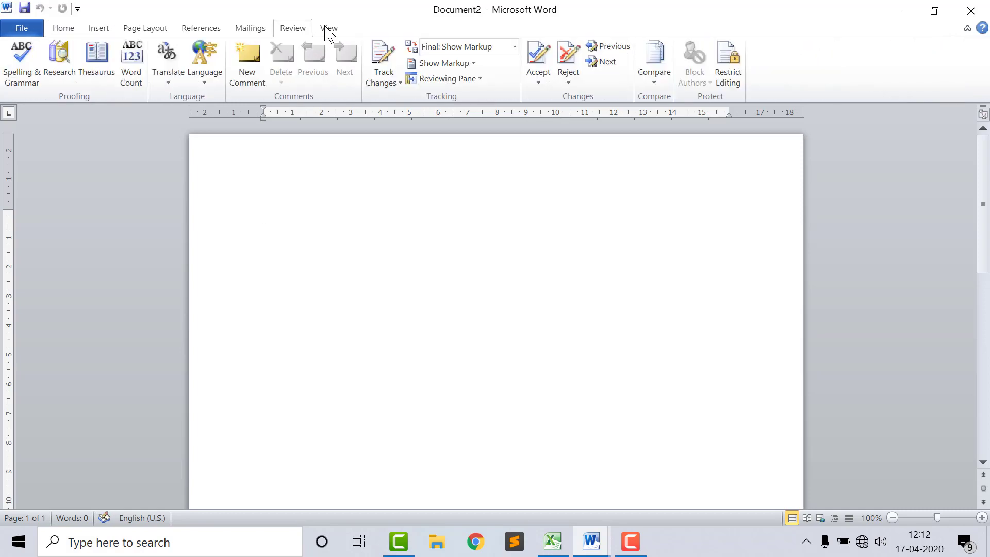
click(328, 29)
click(76, 31)
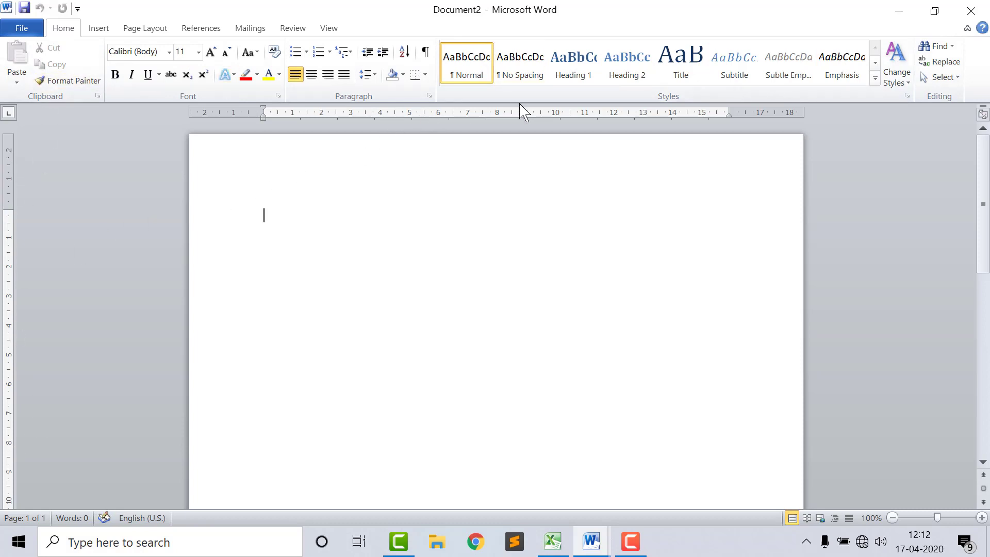
scroll(985, 180, down, 1)
scroll(985, 181, down, 1)
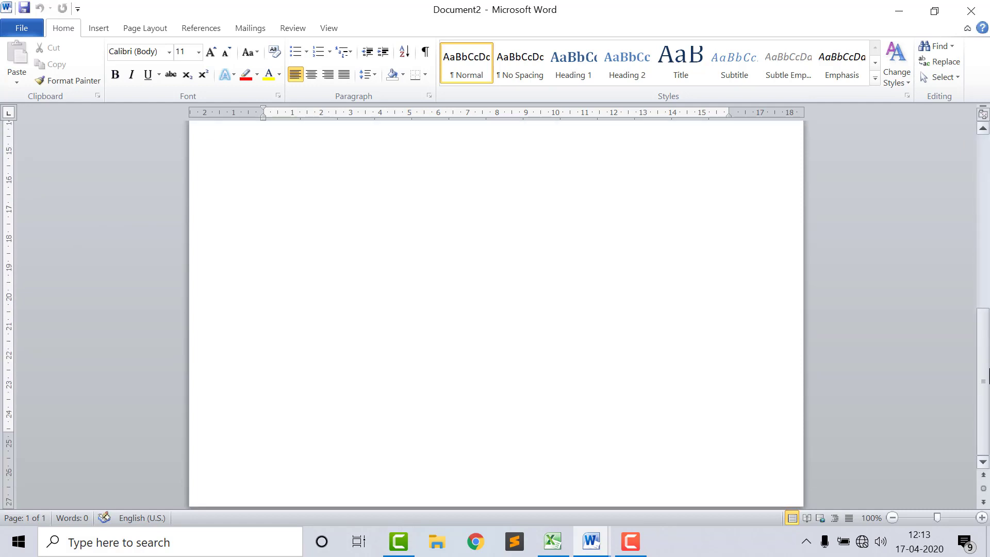
scroll(773, 180, up, 1)
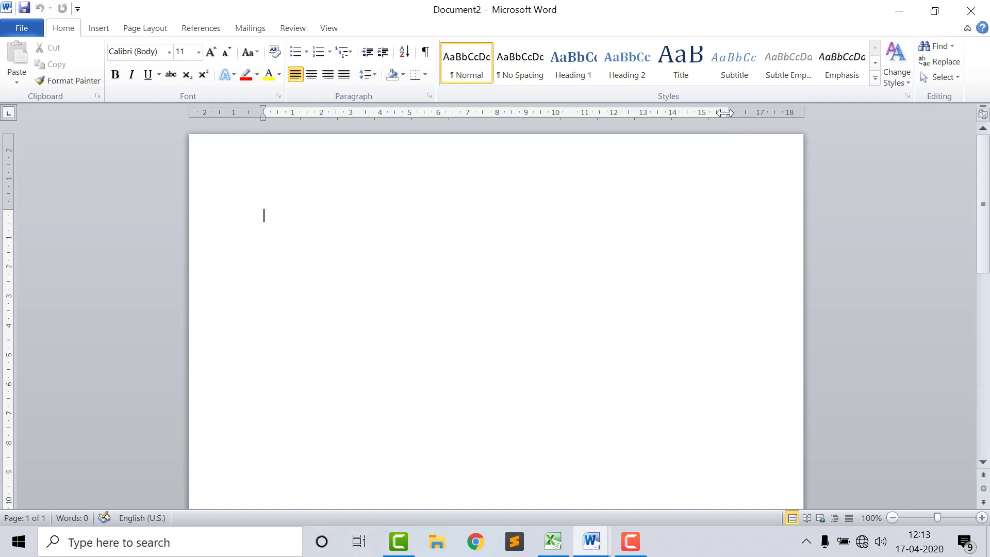
text(Osfoids)
text(jf  fdjf oijfoi jds foidsjfoi sdfjd f)
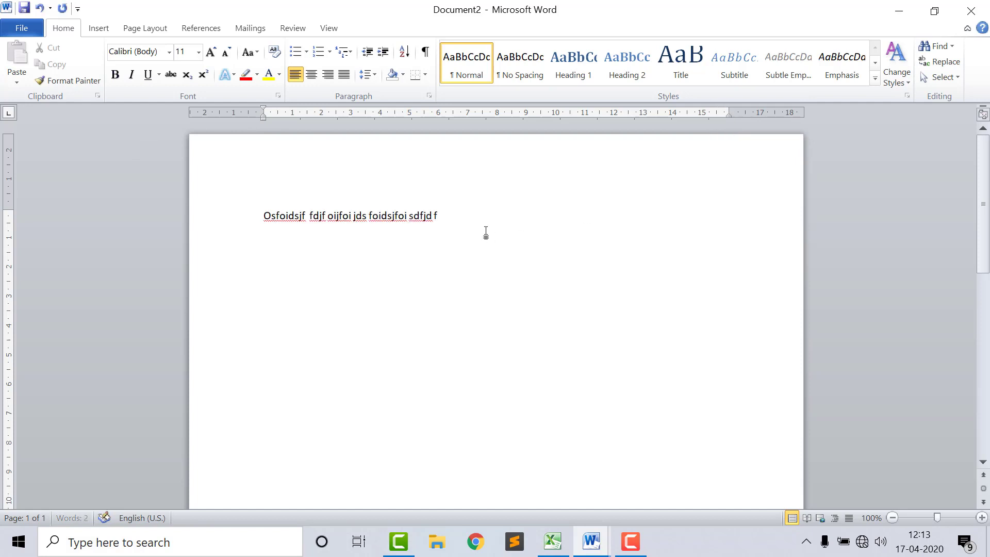
text(sdiojfsoidjfds fsdoifjsdoi foisdjfoisdjf sdjfoisd)
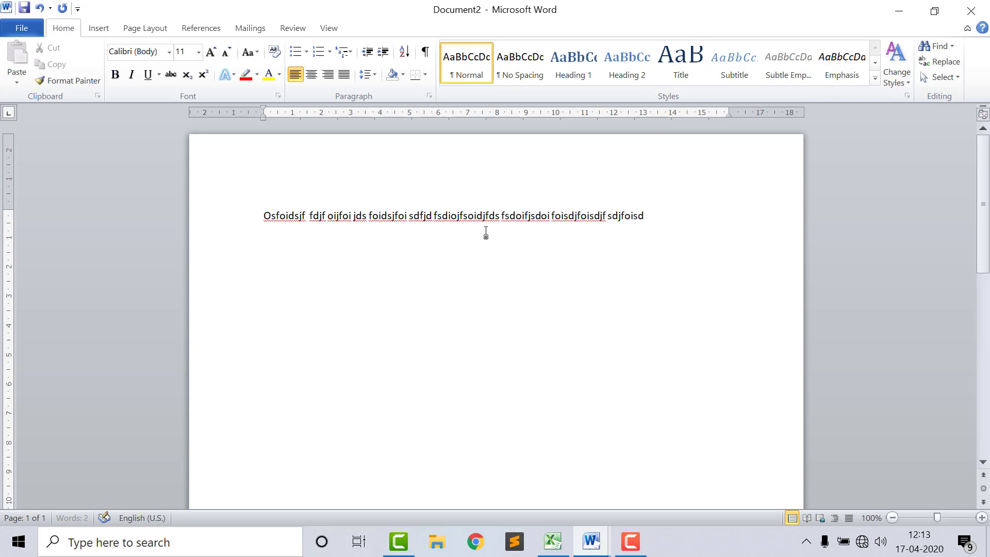
text( fj dsoi jfdsfoids jfoidsoifj sdoijf oidsf dsoijfjifdsof)
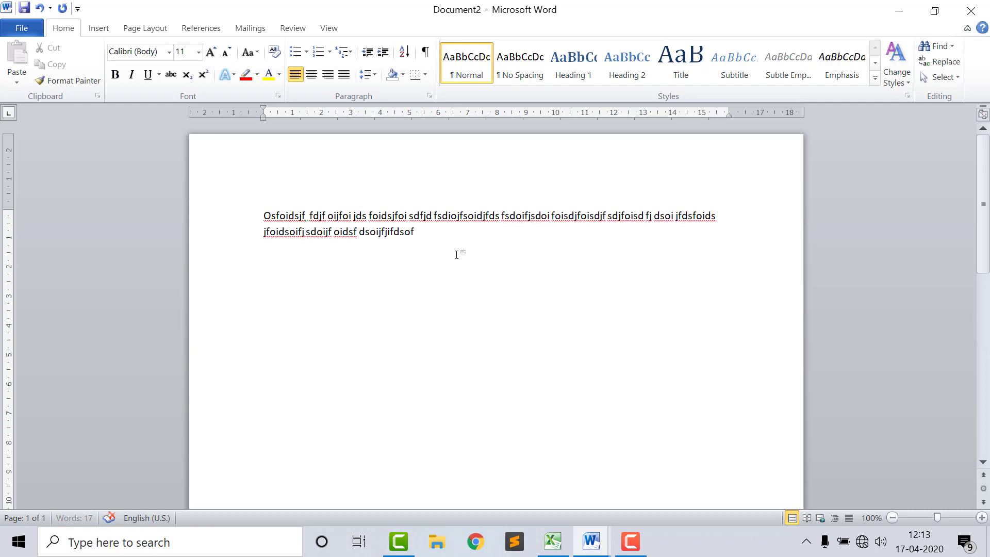
drag(457, 254, 108, 153)
click(411, 312)
drag(431, 230, 190, 172)
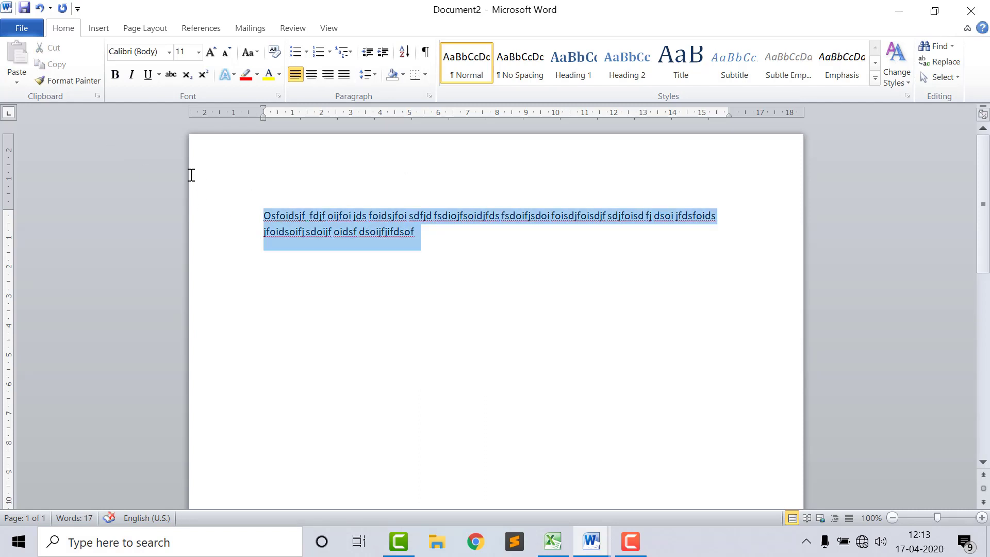
click(357, 231)
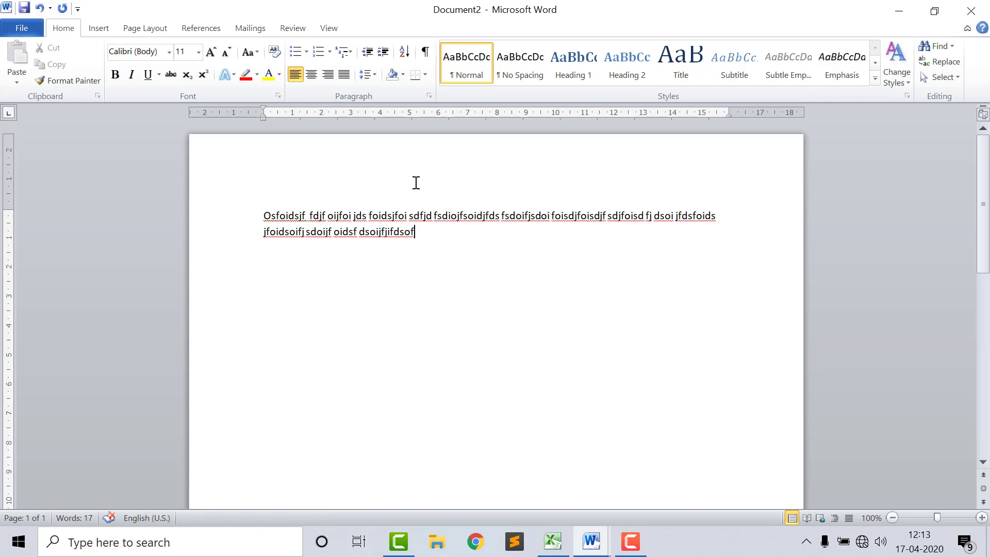
click(982, 517)
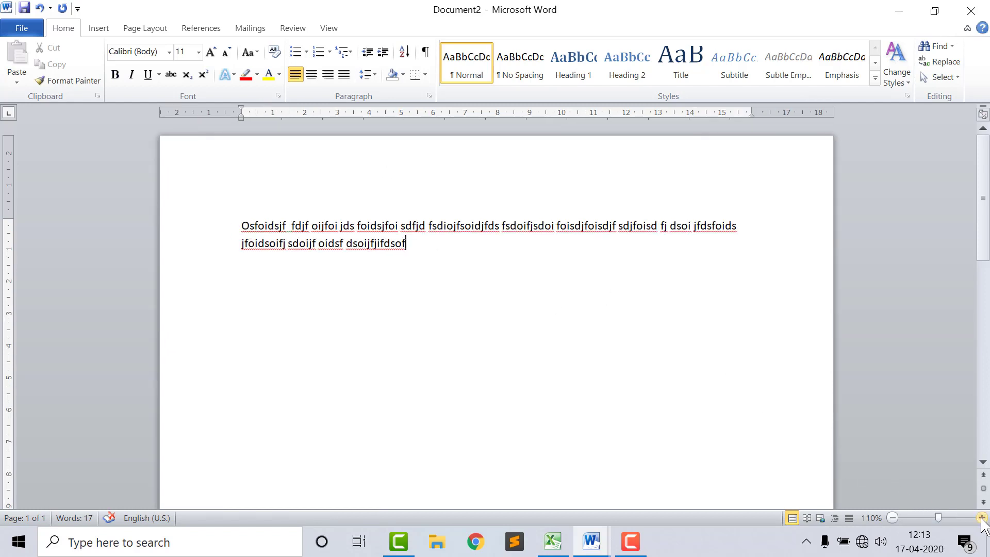
click(981, 517)
click(892, 517)
click(892, 518)
drag(459, 256, 119, 16)
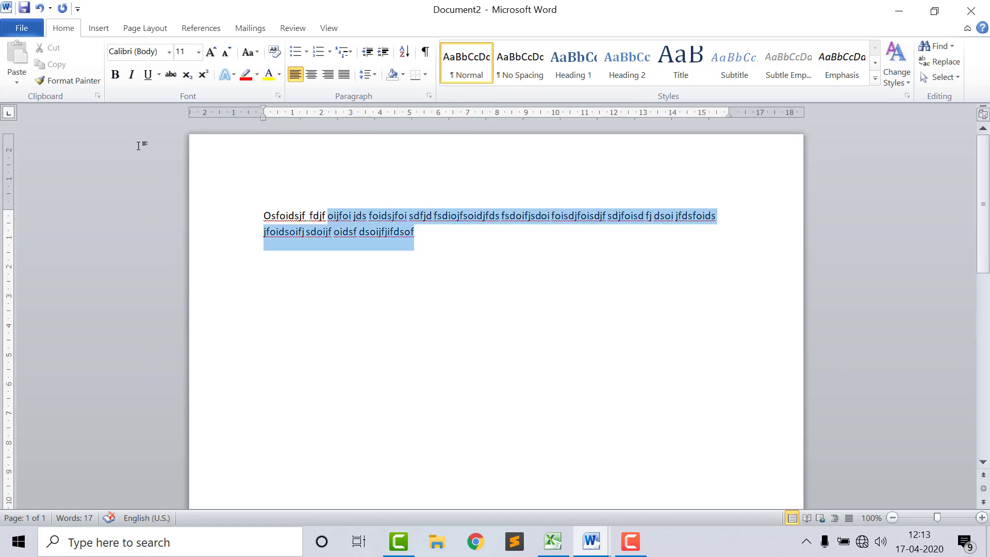
key(Delete)
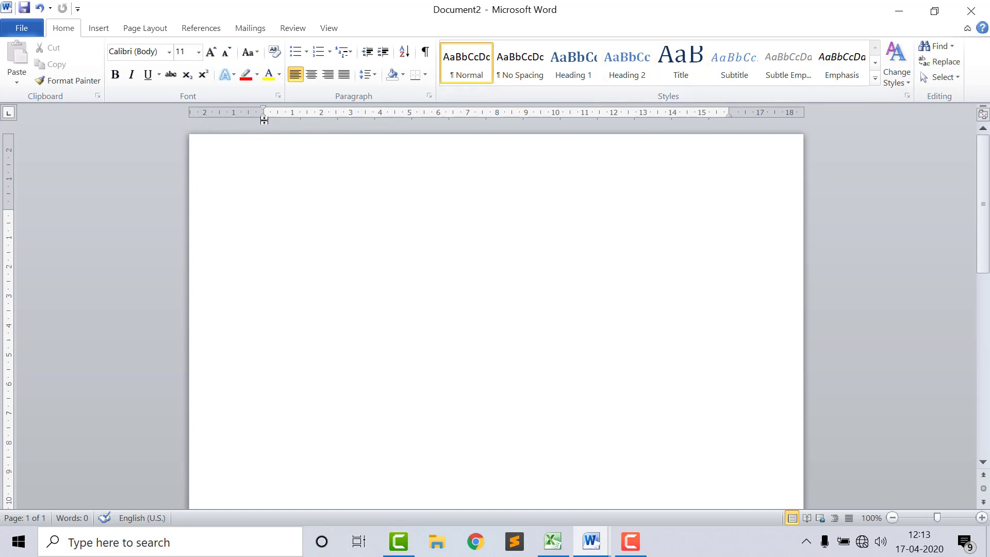
Step: Set the paragraph's first-line and left indents to 4 cm and the right indent to about 8 cm
drag(263, 120, 381, 119)
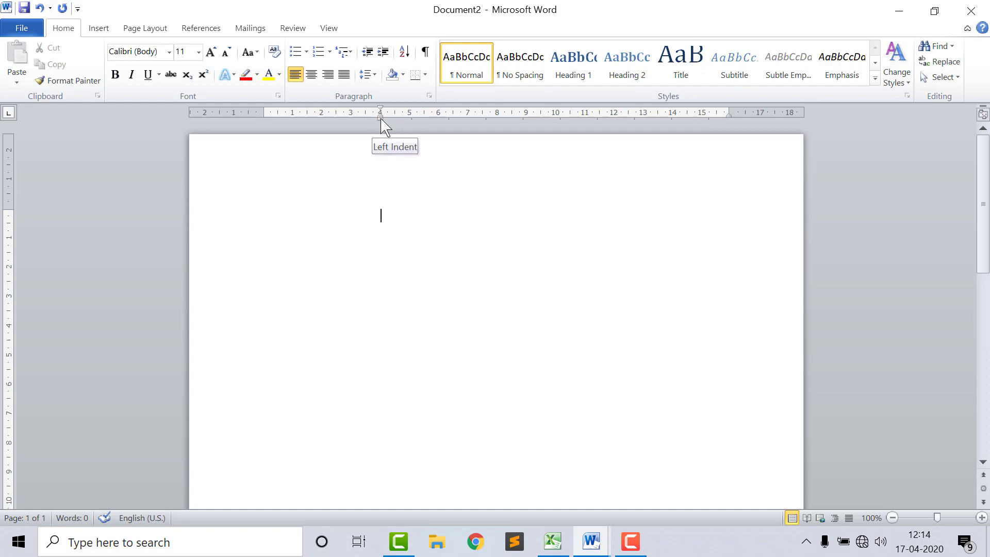
mouse_move(381, 119)
mouse_down()
mouse_move(334, 121)
mouse_move(381, 121)
mouse_up()
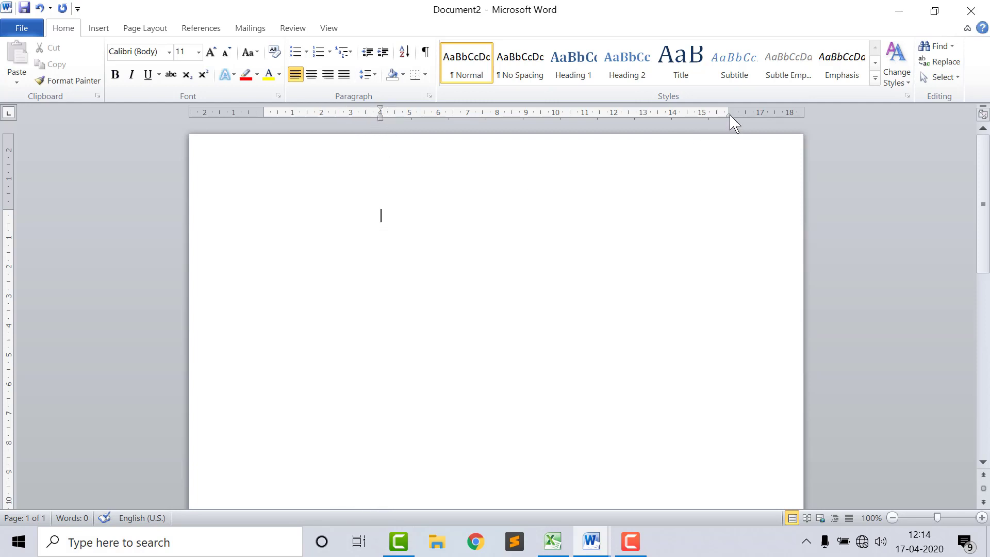
mouse_move(730, 118)
mouse_down()
mouse_move(580, 138)
mouse_move(498, 137)
mouse_up()
Step: Type a filler paragraph, then a second filler paragraph below it, and select all the text
text(Dsjfisd fsjifo sdjiofsd)
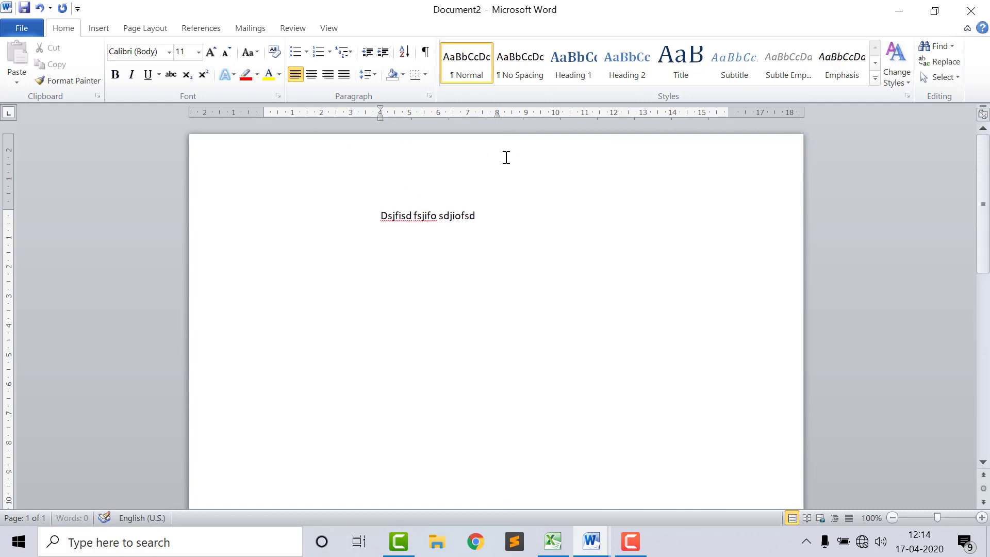
text(j ifojsdoijfodjfoidsjfiodsjfiosd jfoisdjf osidjf)
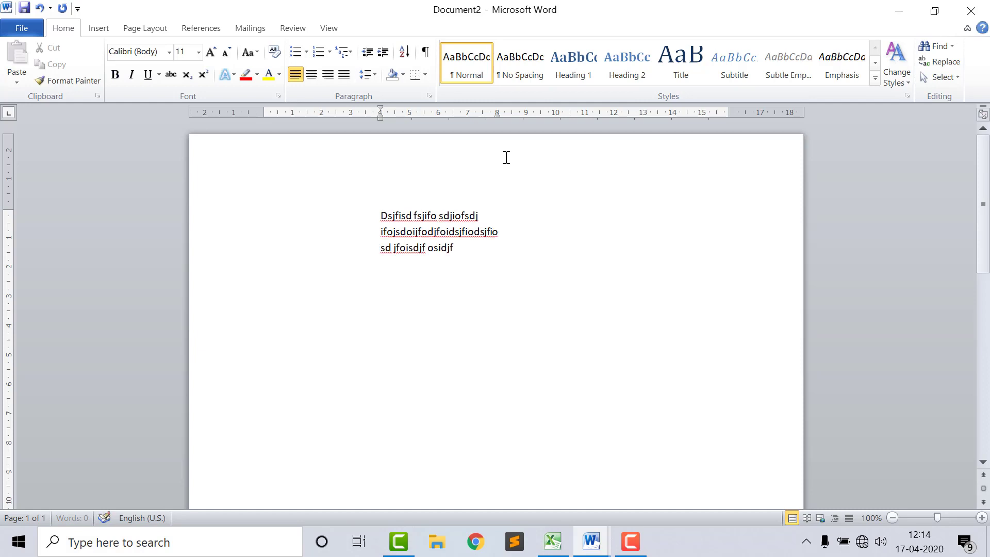
text(oisdjfoisdjfoisdjfoidsjfoidsjfoidsjfoidsjfoi dsfj)
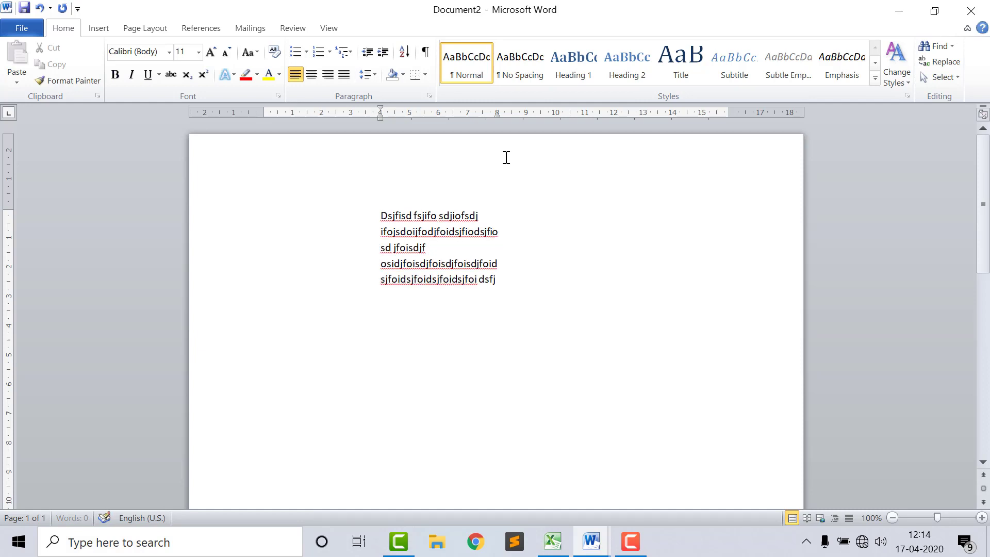
text(ds oifjsdijfdjfoi sdjf oisdjfoisdjfoisdjfoisdjf)
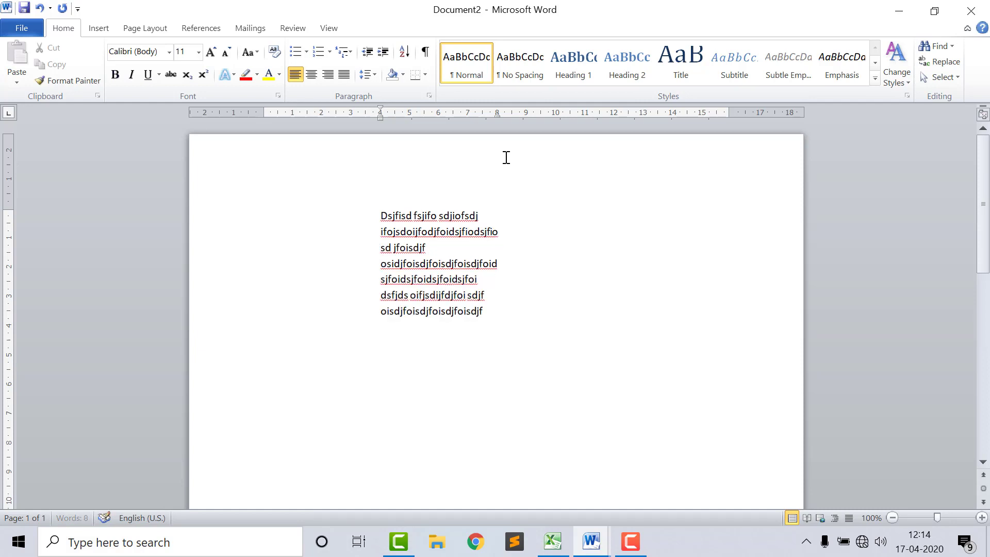
text(oisdjf oidsjfodjfoidsjfoi sdjfoisdjfoidsf)
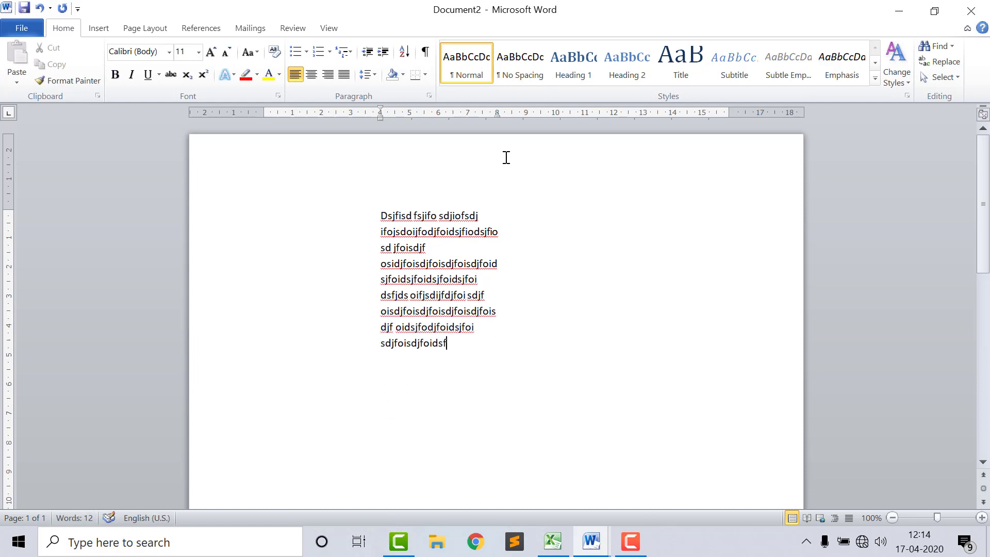
key(Return)
text(sdoifjdsoifjds)
text(oijfoidsjfoidsjfoi)
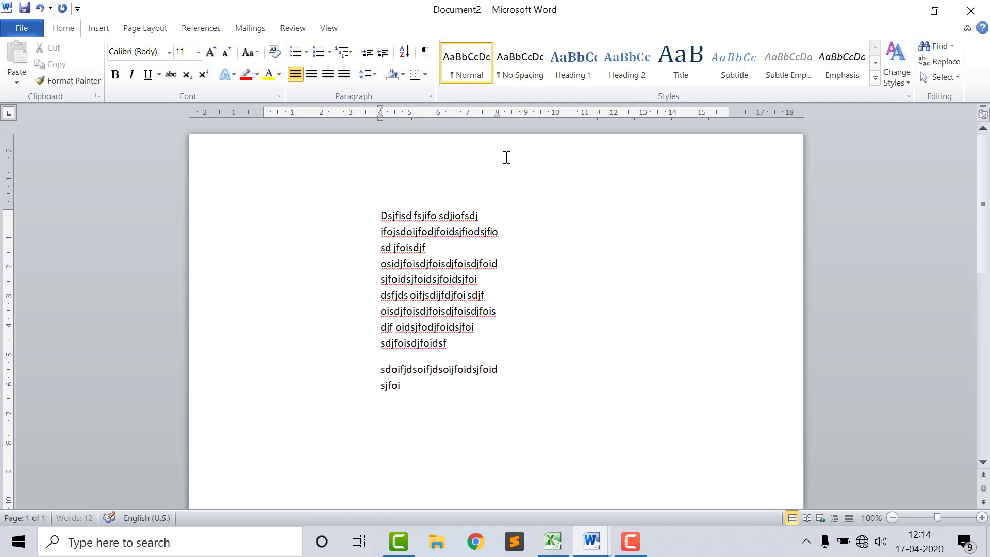
text(dsj fdjfoidsjfoisdjiofjsdoijf sdoijfsoidjfoisdjf)
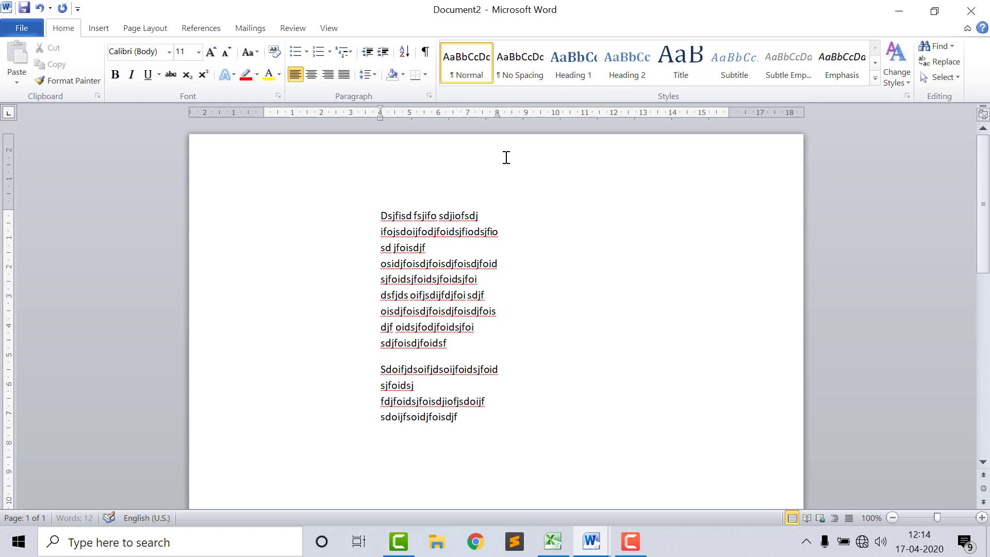
text(difdsoijf oidsjfosdjfdsoijfoidsjdsoi fsd)
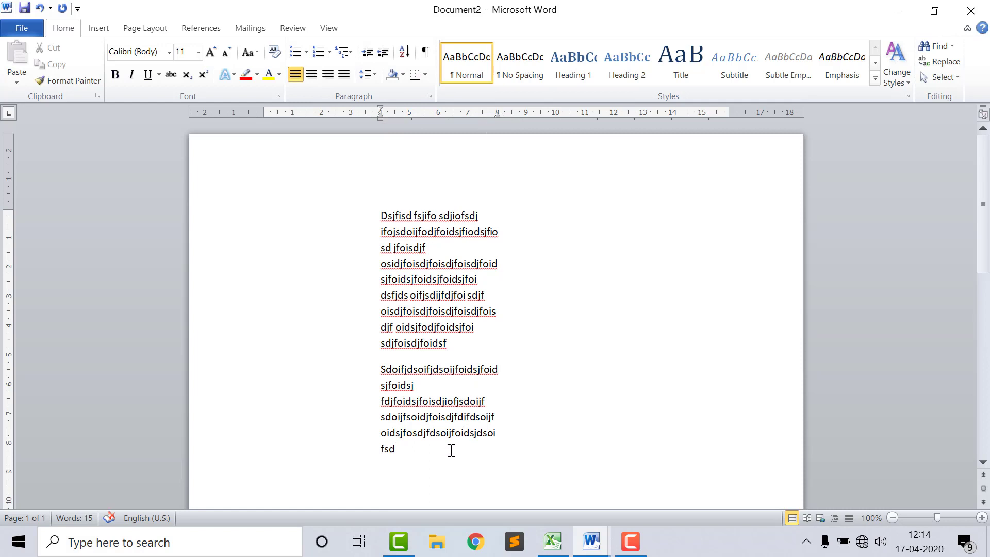
key(ctrl+a)
Step: Delete all the text and indent the empty paragraph to 4 cm
key(Delete)
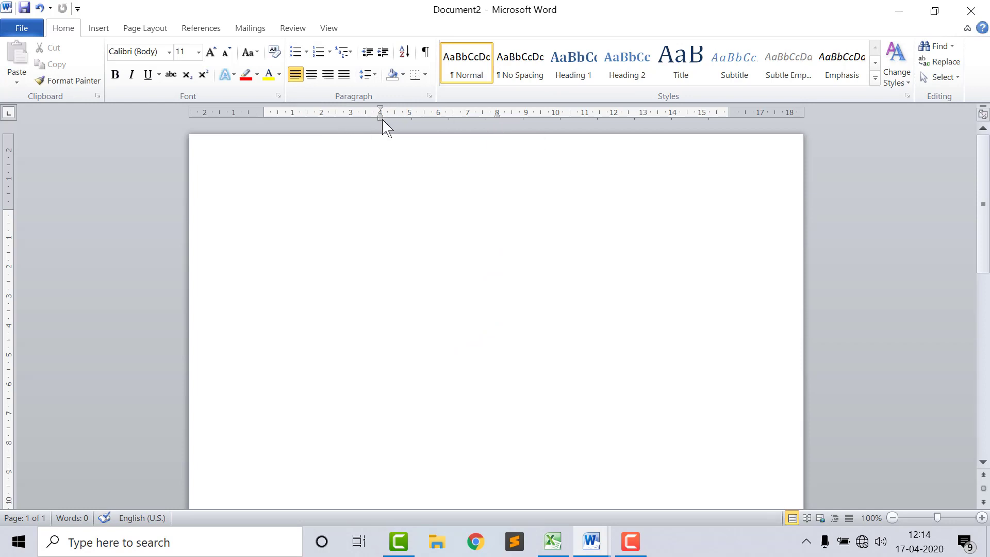
drag(380, 120, 380, 119)
drag(379, 119, 379, 120)
Step: Adjust the ruler markers so the first line sits at 4 cm and wrapped lines at 2 cm
drag(380, 108, 383, 110)
drag(374, 107, 322, 110)
drag(369, 119, 365, 118)
drag(379, 118, 320, 107)
mouse_move(320, 108)
mouse_down()
mouse_move(390, 114)
mouse_move(382, 115)
mouse_up()
drag(320, 113, 381, 114)
mouse_move(380, 115)
mouse_down()
mouse_move(320, 114)
mouse_move(381, 115)
mouse_up()
Step: Type 'The quick brown fox jumps right over the lazy dog' twice plus filler, fixing typos, then end the paragraph
text(The )
text(q)
text( rnow)
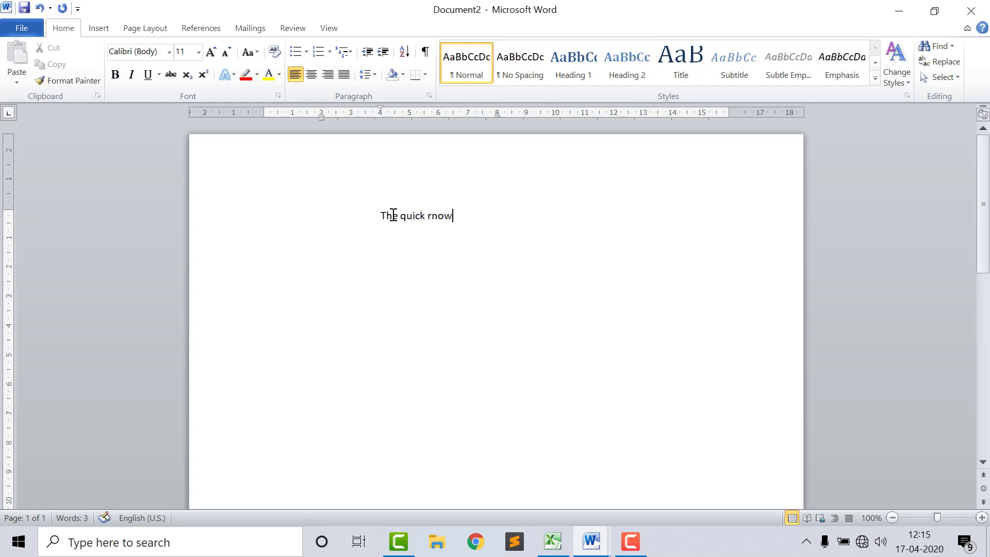
key(BackSpace)
key(BackSpace)
key(BackSpace)
key(BackSpace)
text(brown)
text( fo)
text( jumps right)
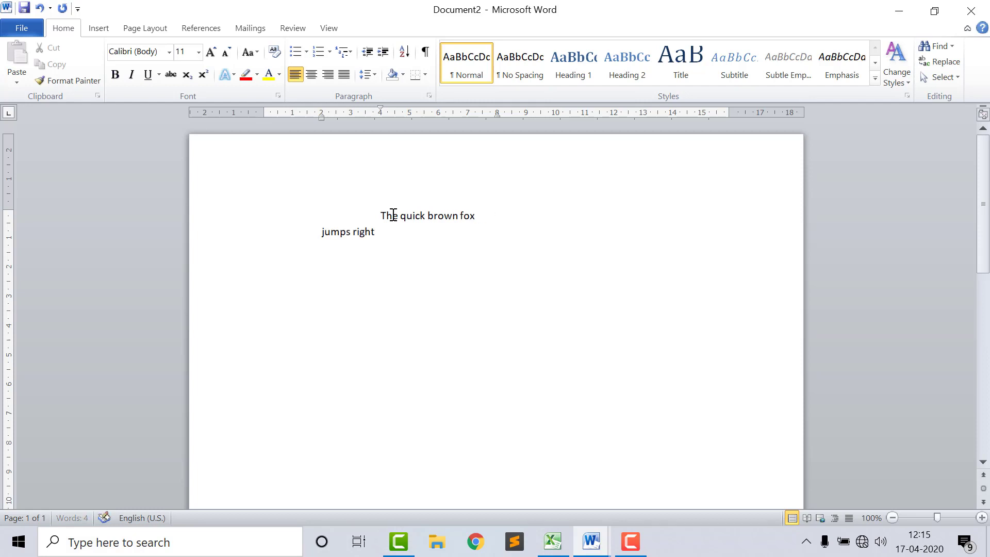
text(o)
text(he )
text(. )
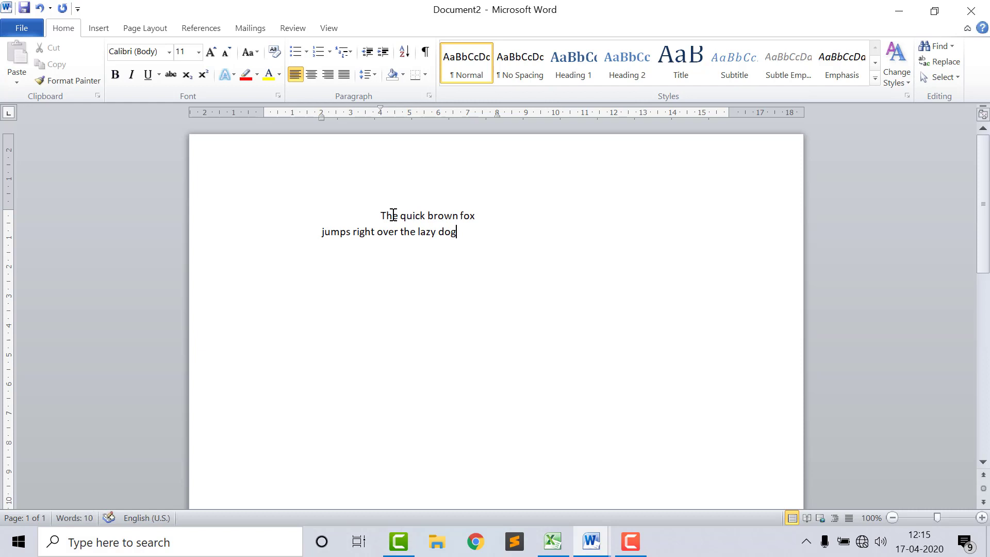
text(the quick)
key(BackSpace)
key(BackSpace)
key(BackSpace)
key(BackSpace)
click(350, 248)
text(brown)
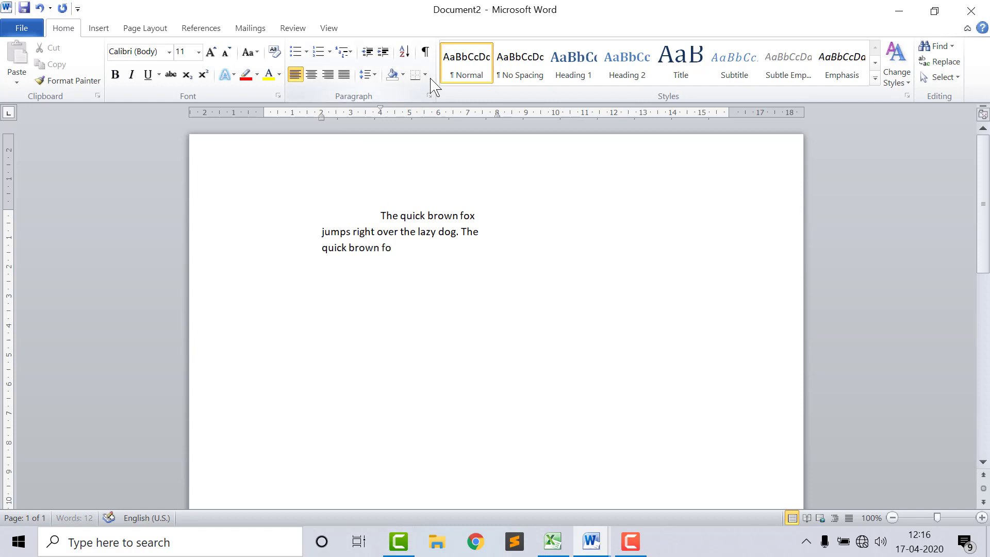
text( fox)
text( jumps roght ov)
text(er the la)
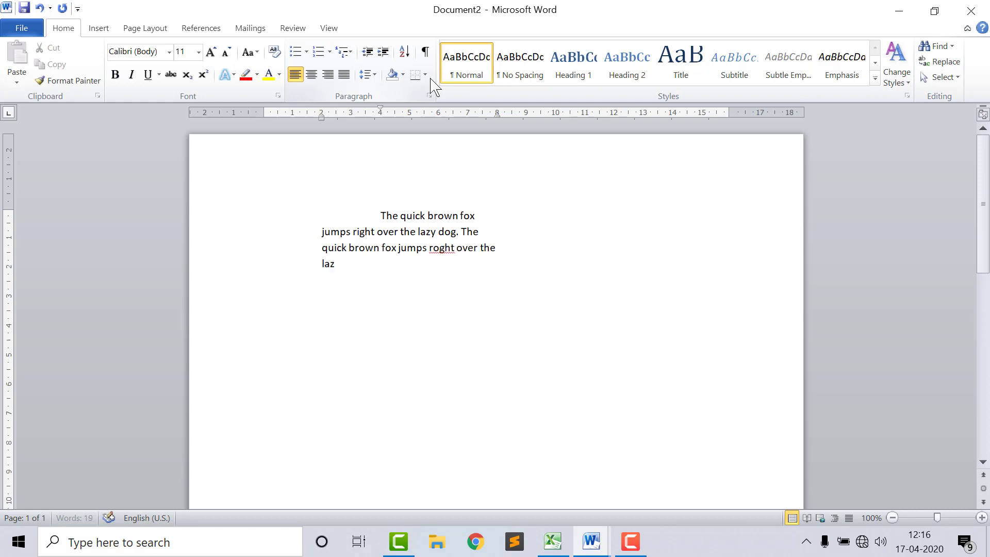
text(zuy dog)
text(. Sdoijfsd dspofjsdf)
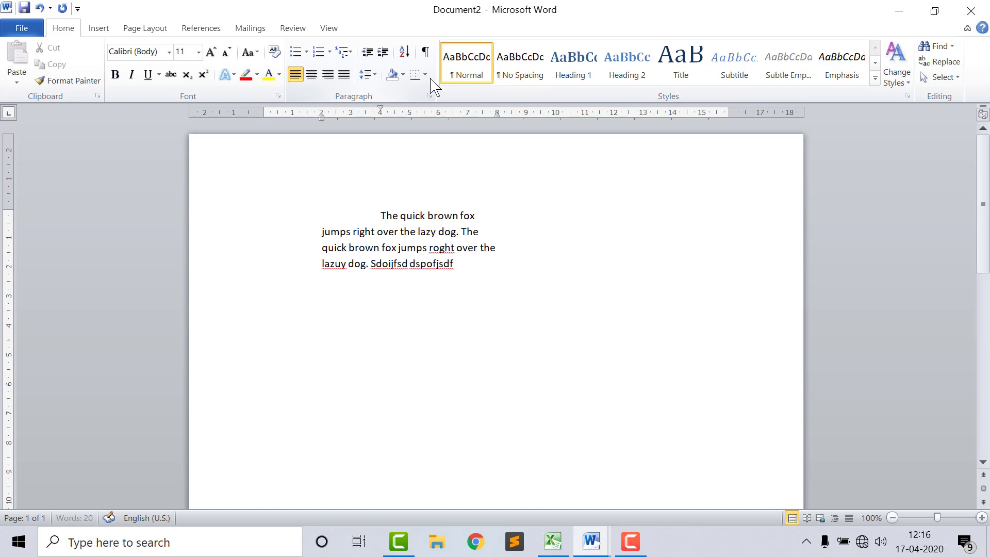
text( dspokfdsf dspofkdsopkfds pofkdsf dsfpokdsopf)
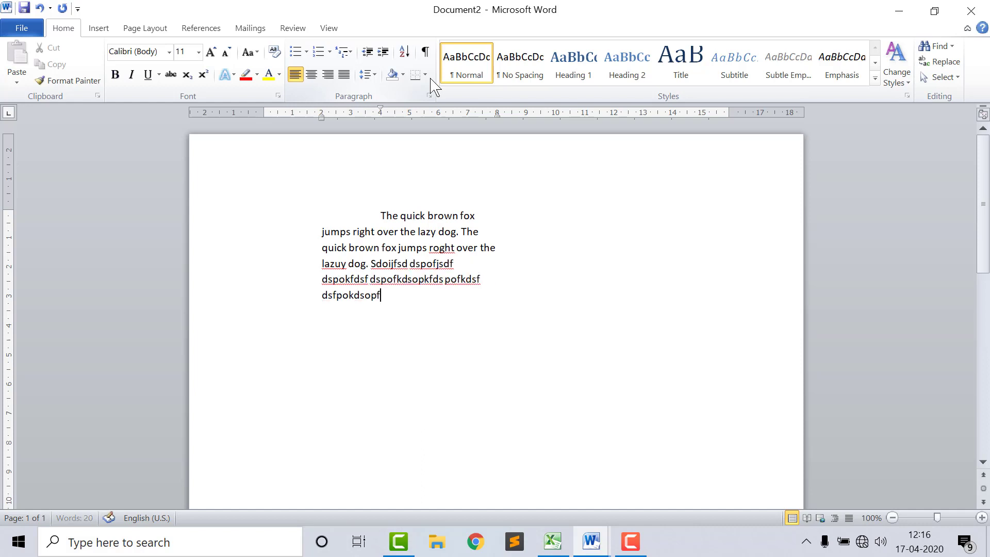
text(dsfkds fposdkfpodskfds sdpofkdspokfds f)
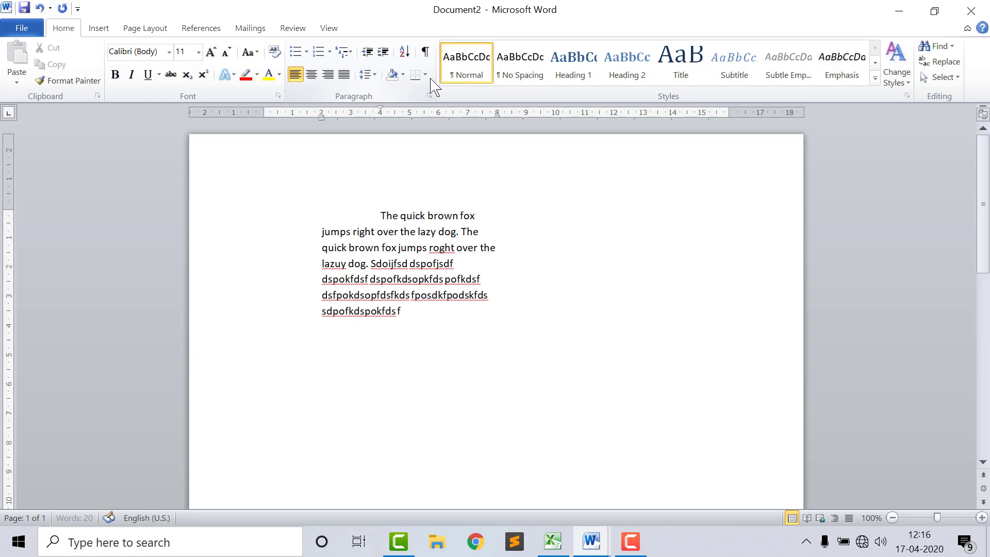
text(dspokfdspokfds fdspokfdspofmds fpdsokfpdsofsd)
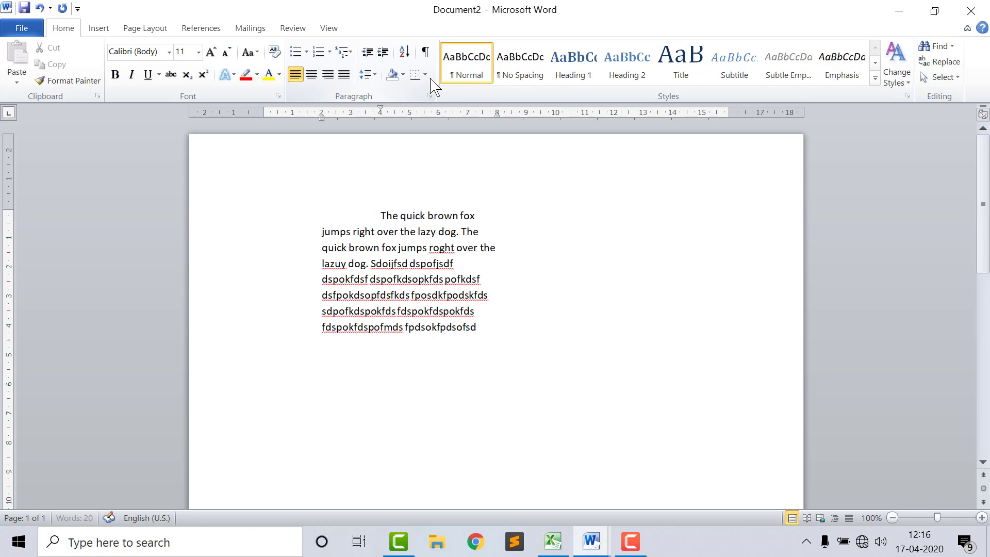
text( fdspofkdspokfdspokfkds)
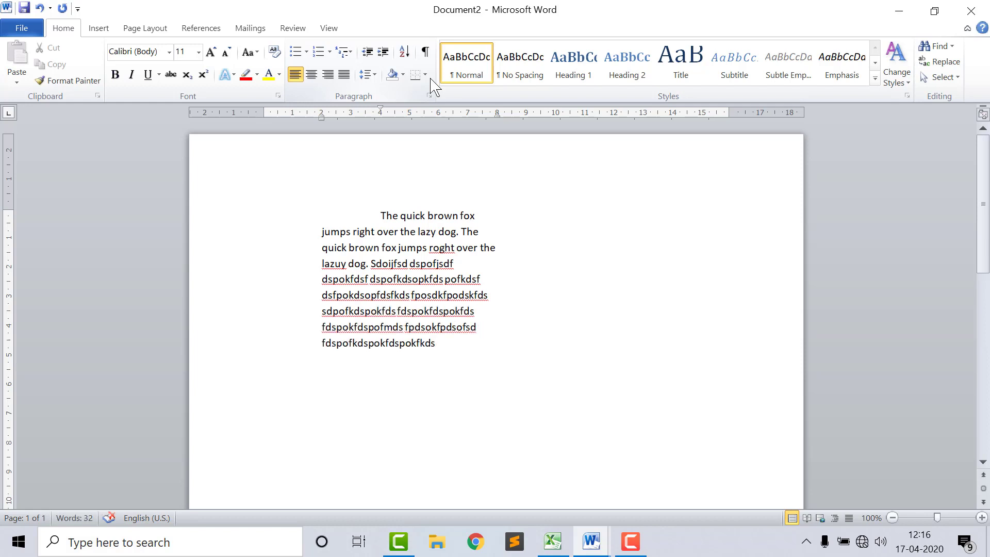
key(Return)
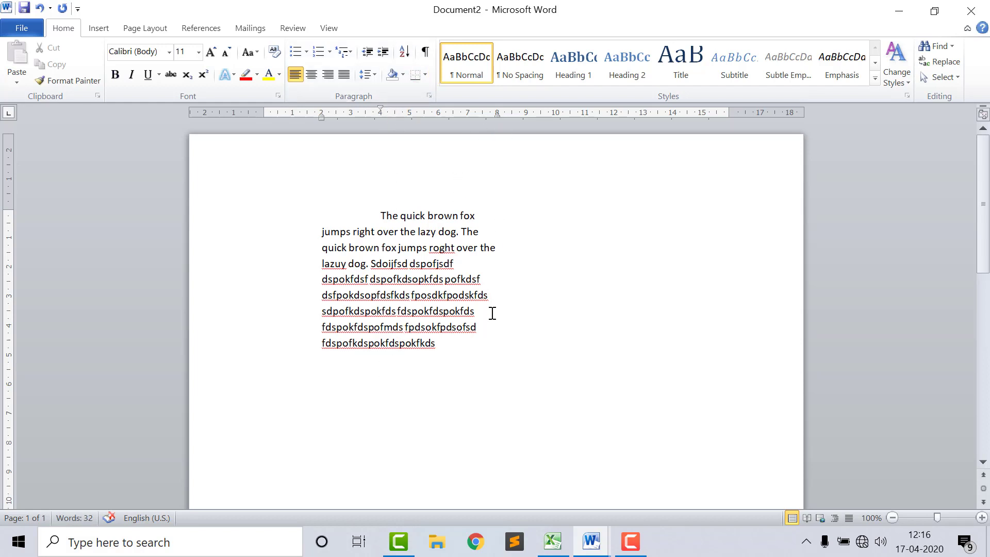
Step: Type a second filler paragraph and begin a third one below it
text(Dsjifi)
text(osd jidsjfoidjs fdosijfdjfo jdsoifjsdijfo)
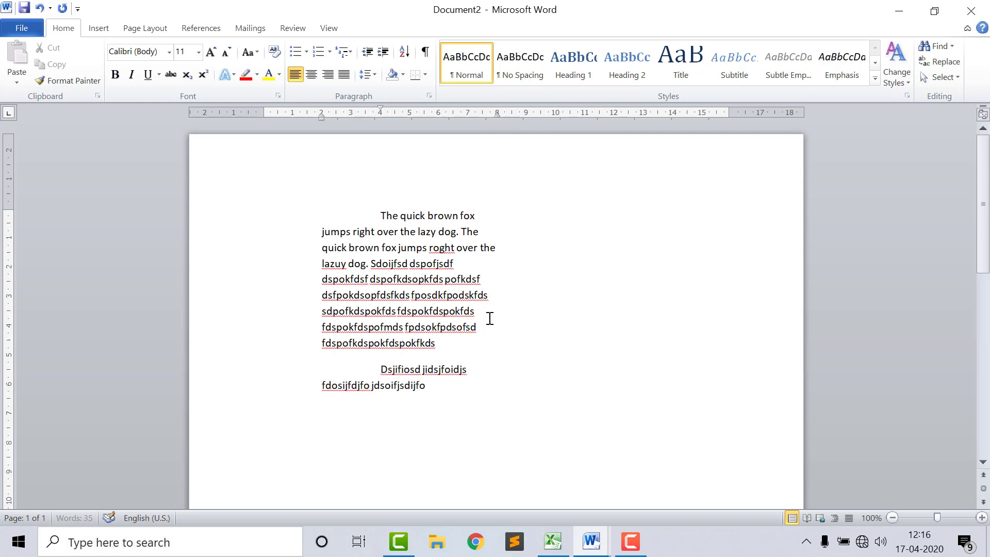
text(dsjoif dsjfojsdoifjds oifjdjfsdoijf osdjfdsioj)
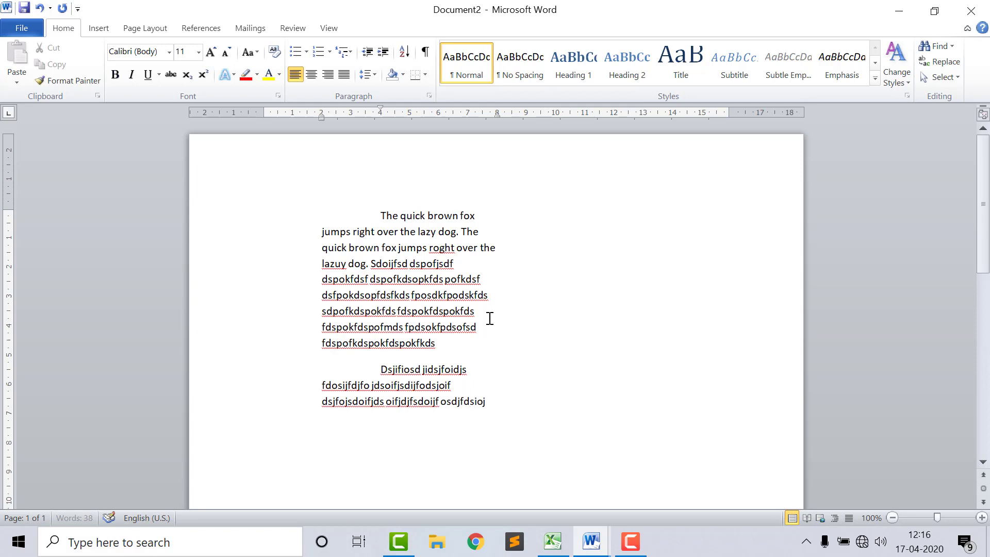
text(f)
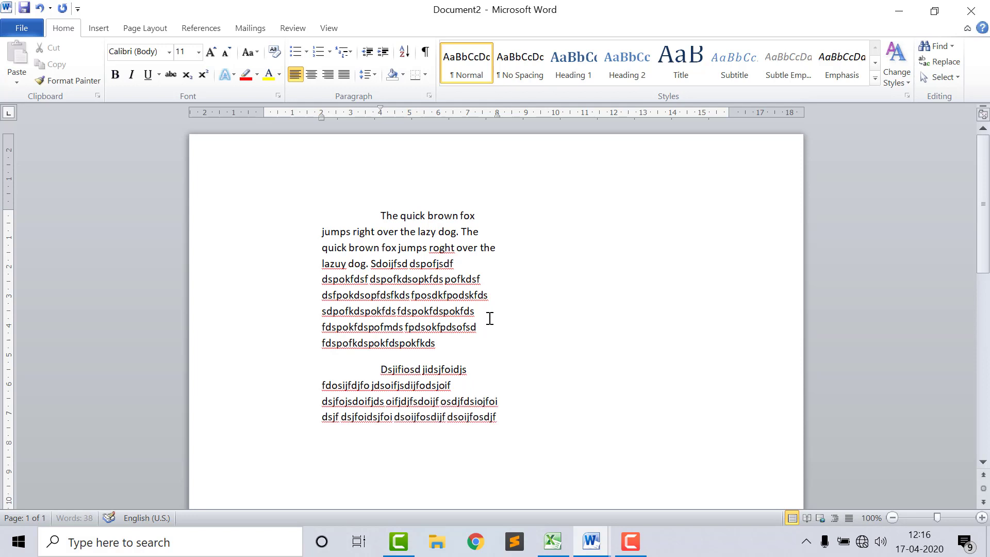
text(oi dsjf dsjfoidsjfoi dsoijfosdijf dsoijfosdjf djfoisdjfoisdiofjsdiofj djfsdoijfoidsjfoijsdoif jsd)
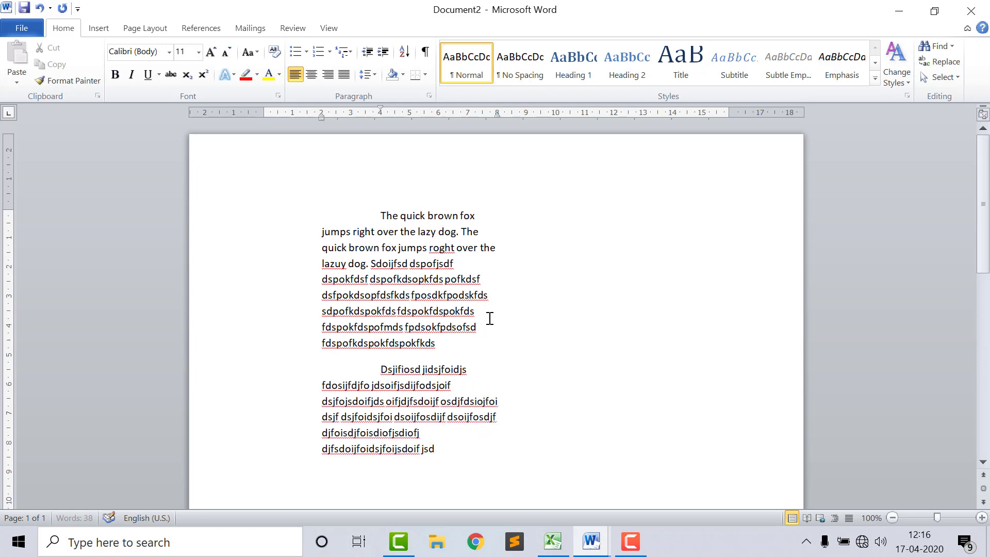
text(oifdsiofosdijifsdjf sdfjdsiojfsidojfijsdj)
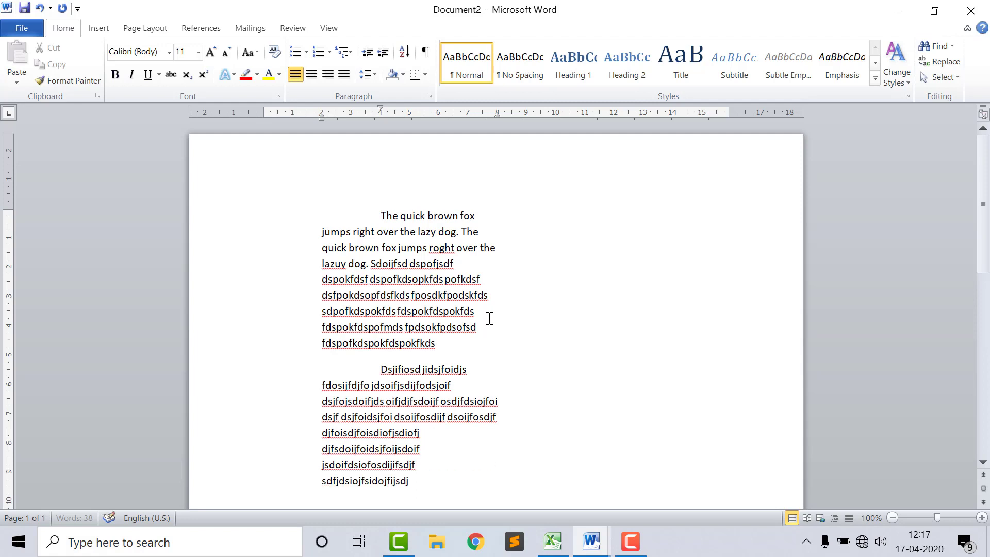
text( jfdoisjfjiods fdjfoidsjf sdoi)
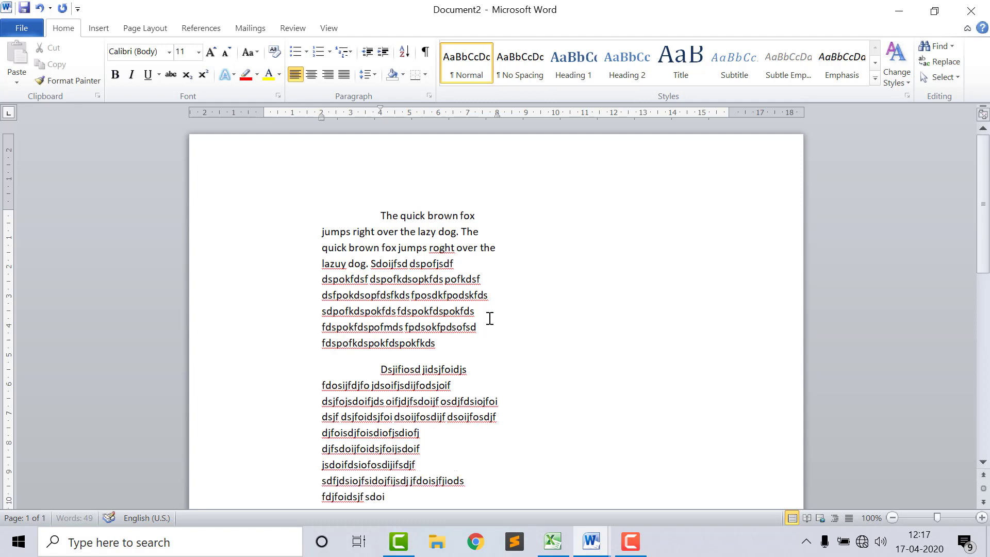
text( fjjdfdsjoifjdsoifjdsoif dsjofid)
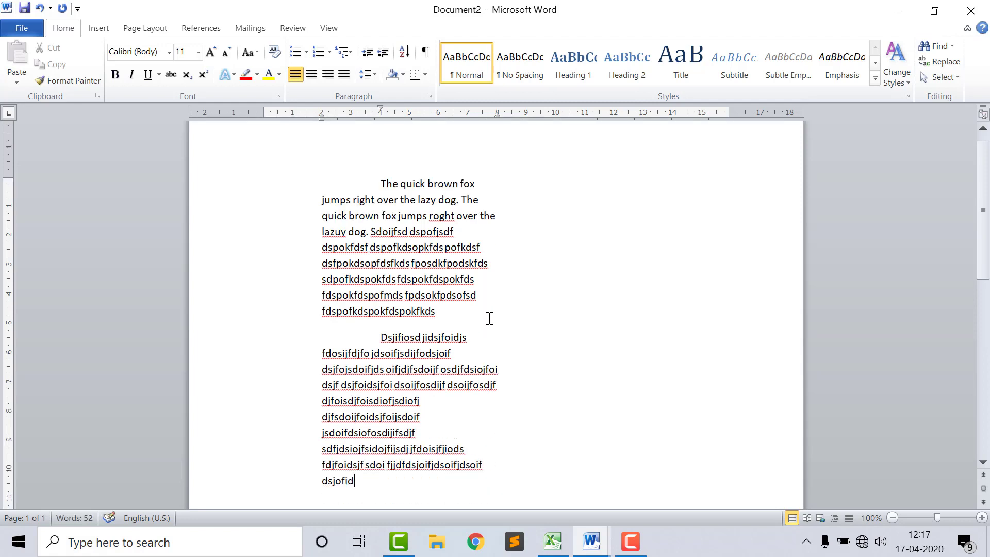
key(Return)
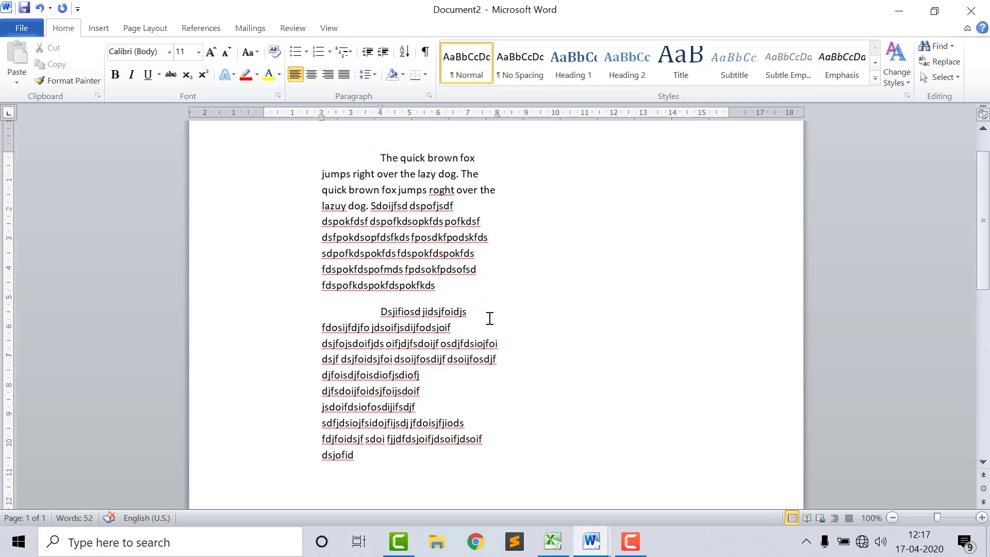
text(sdjjfiojdsojfdsjoifsd)
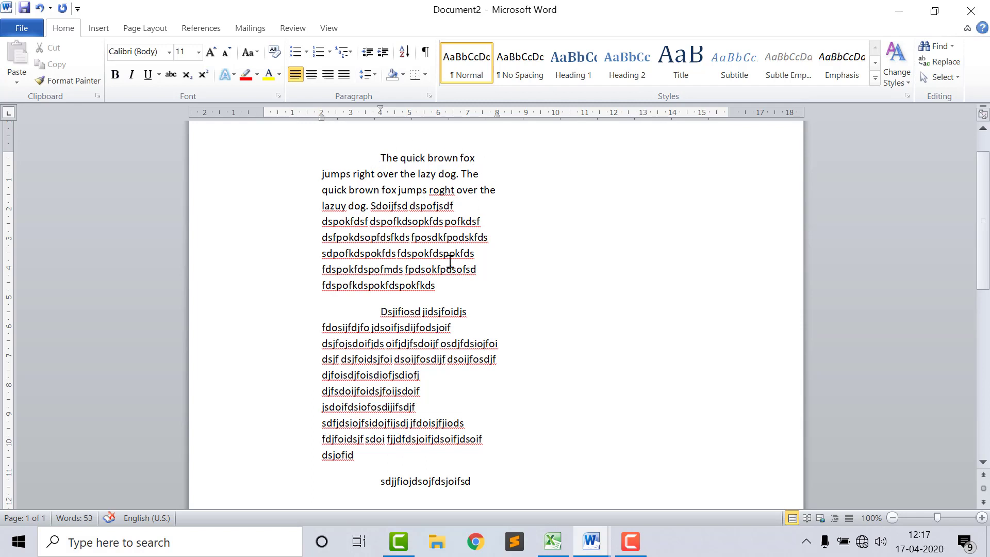
click(321, 173)
click(437, 286)
click(381, 312)
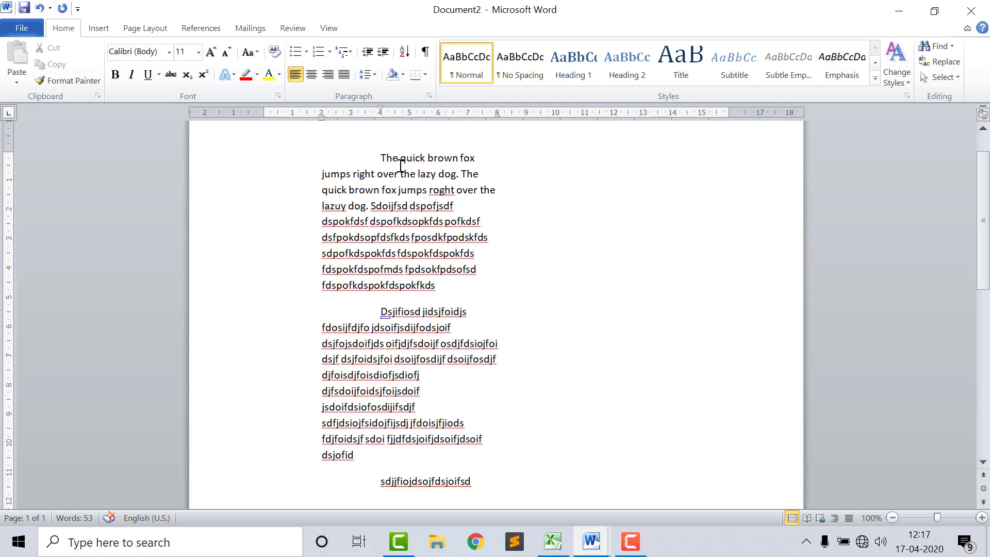